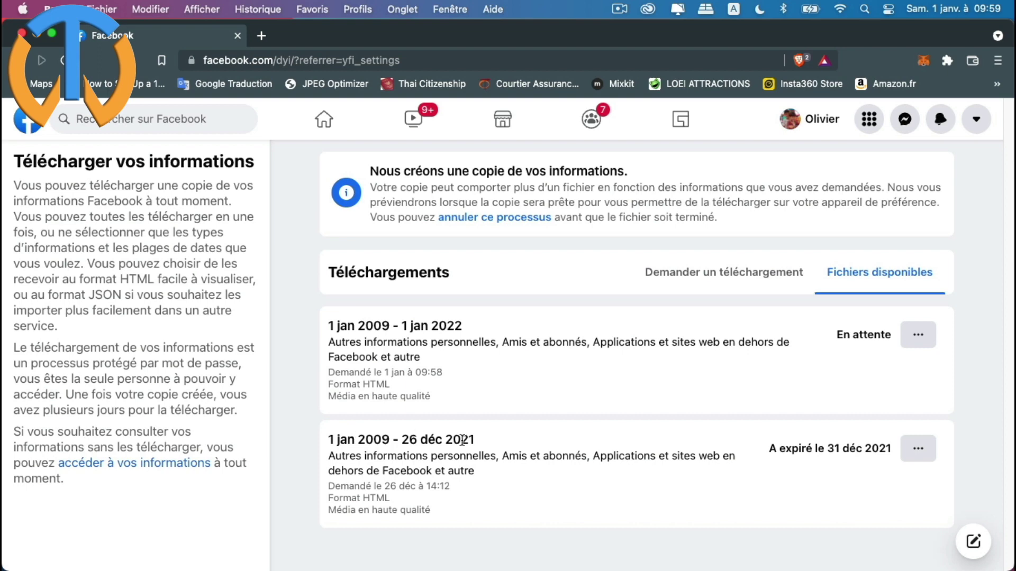
Delete the pending download request covering 1 jan 2009 - 1 jan 2022.
click(919, 341)
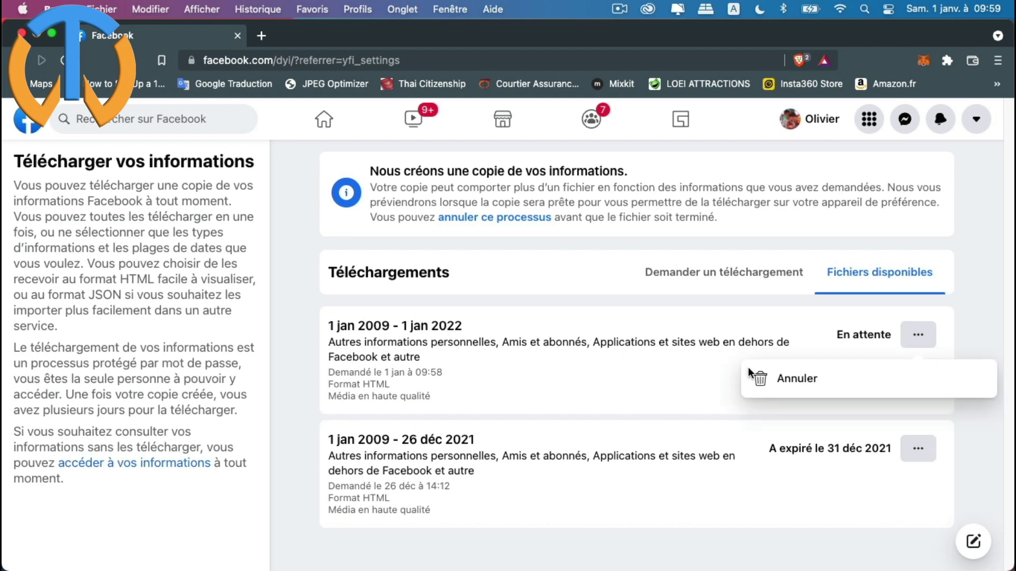
click(794, 384)
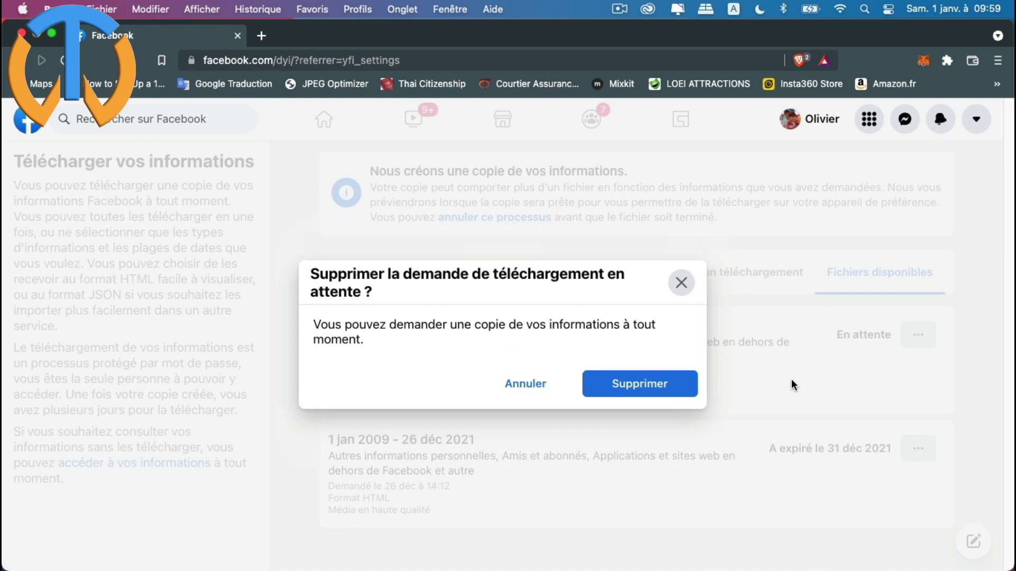
click(651, 389)
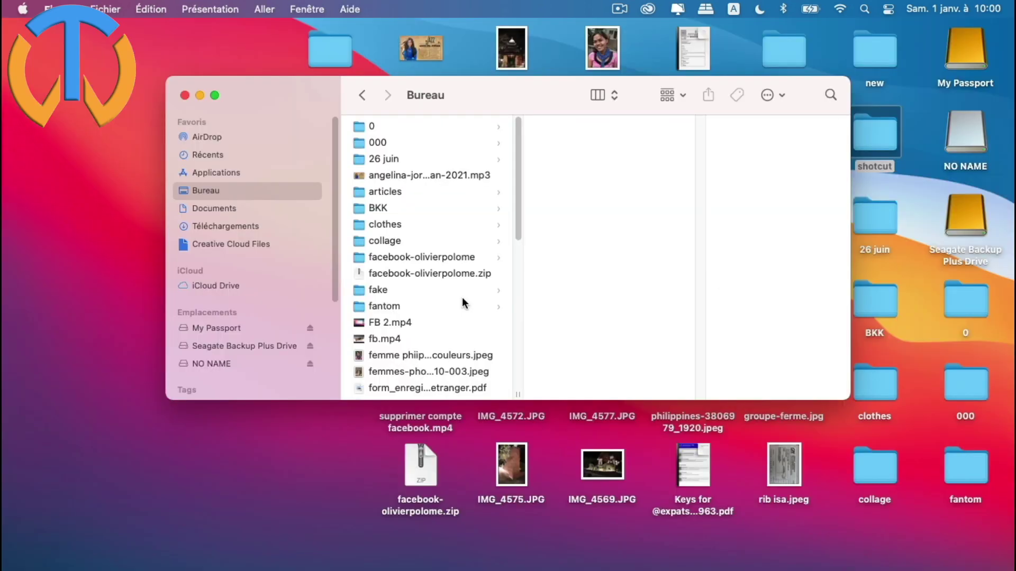
In Finder, check the Facebook export ZIP on the desktop and look through the top-level folders of its extracted copy.
click(407, 274)
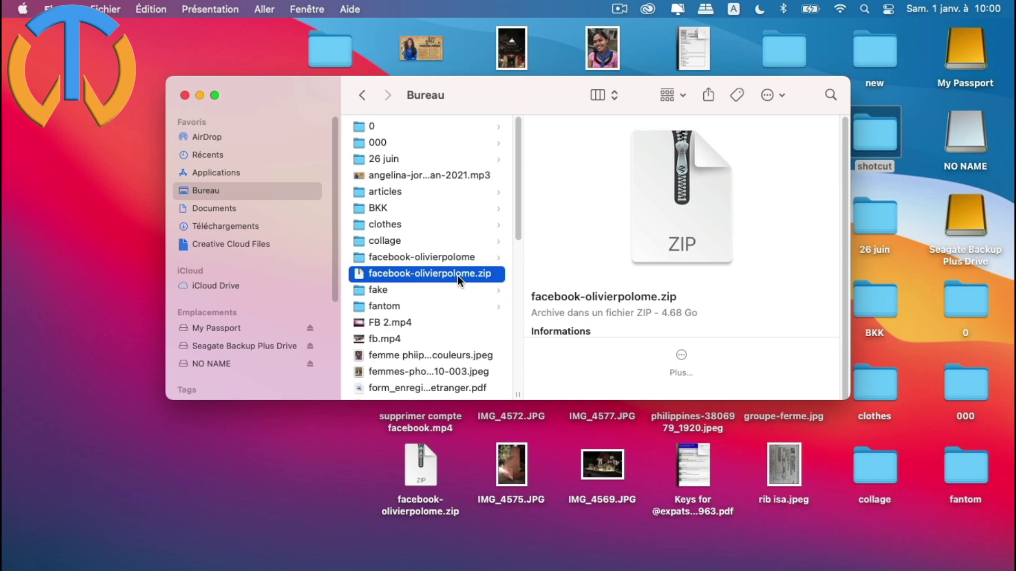
click(391, 256)
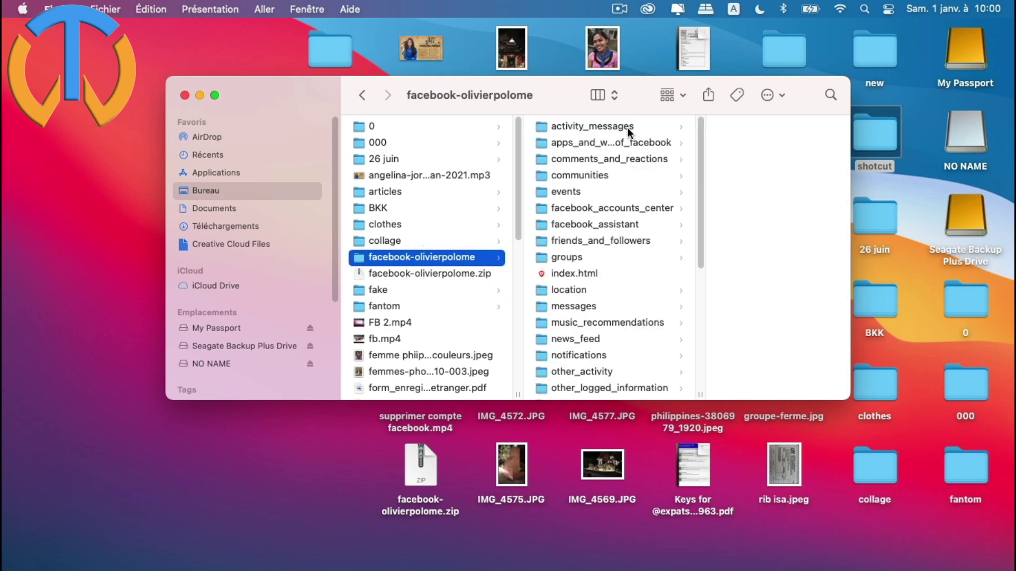
scroll(601, 195, down, 10)
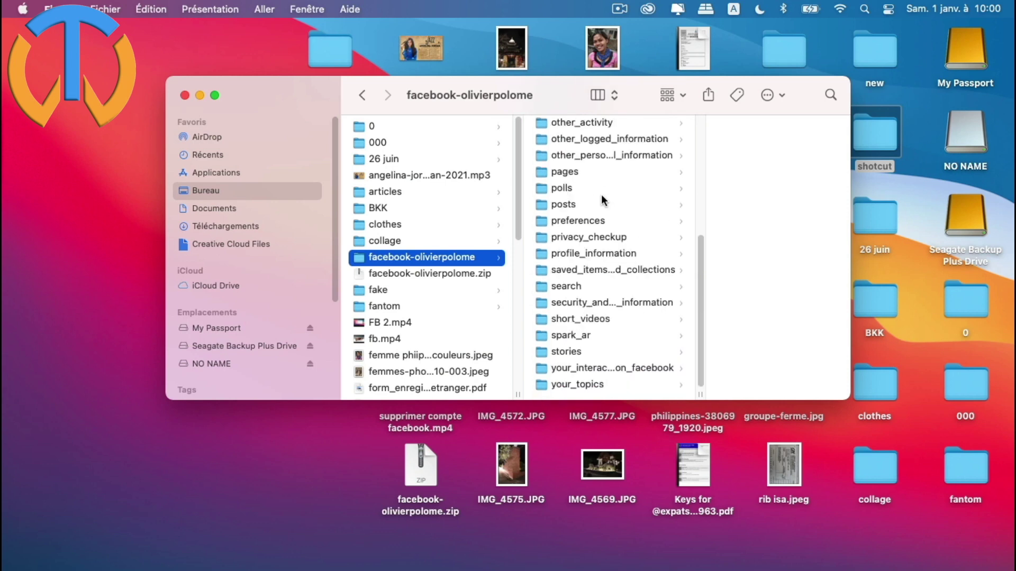
scroll(601, 195, up, 10)
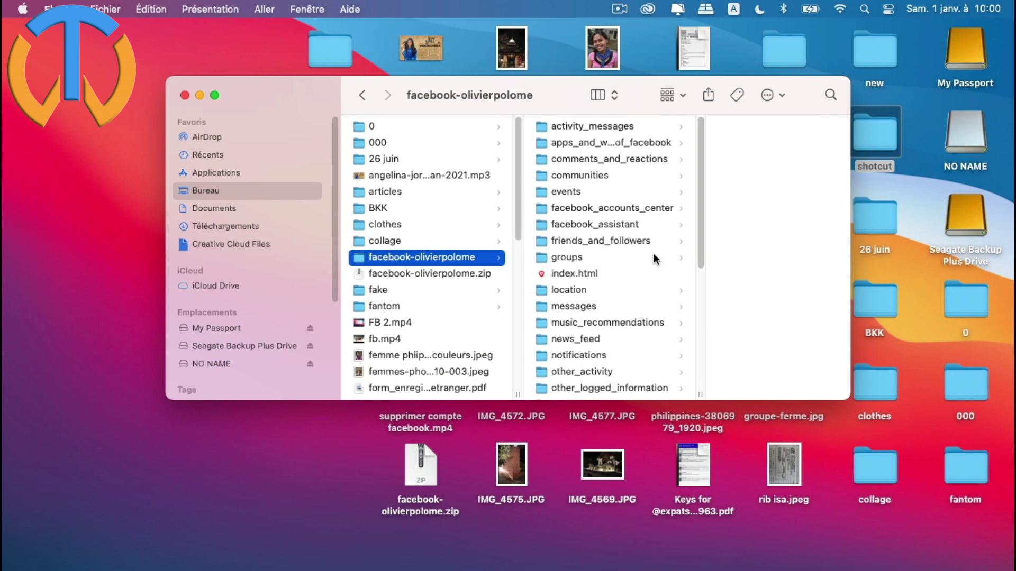
scroll(659, 268, down, 1)
scroll(659, 272, down, 3)
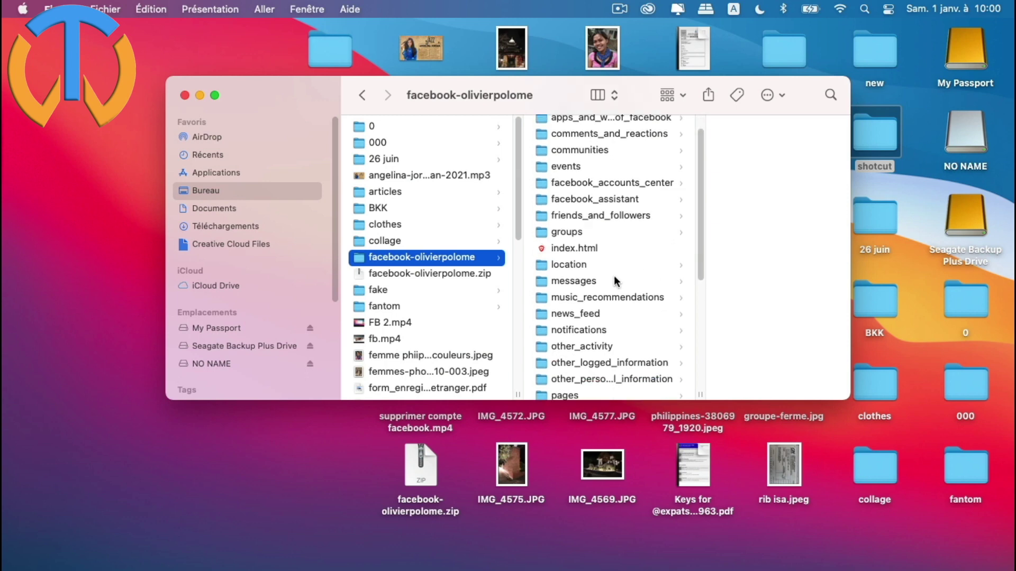
Open the inbox inside the export's messages folder and look through the conversation folders.
click(582, 285)
click(582, 280)
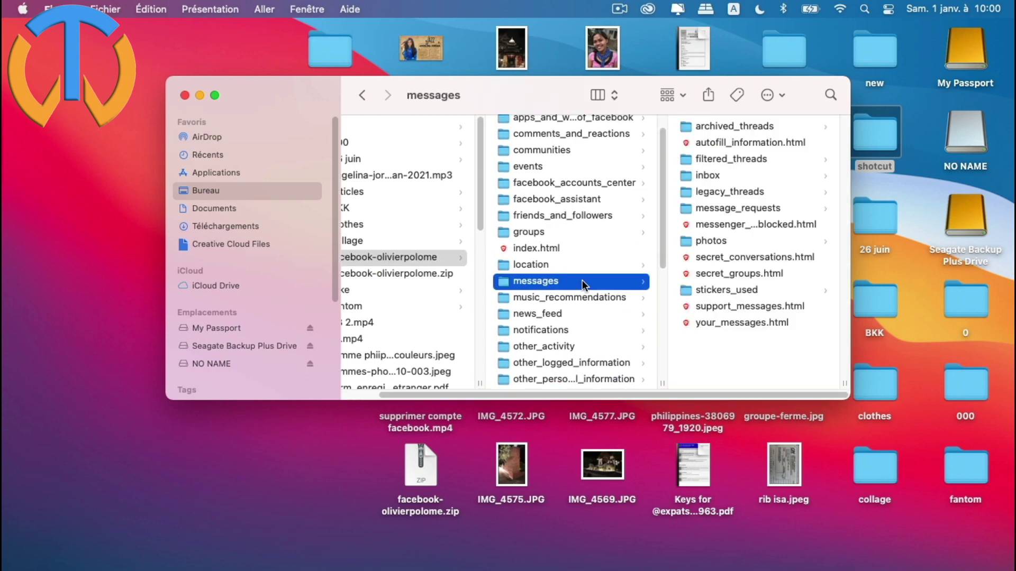
click(719, 177)
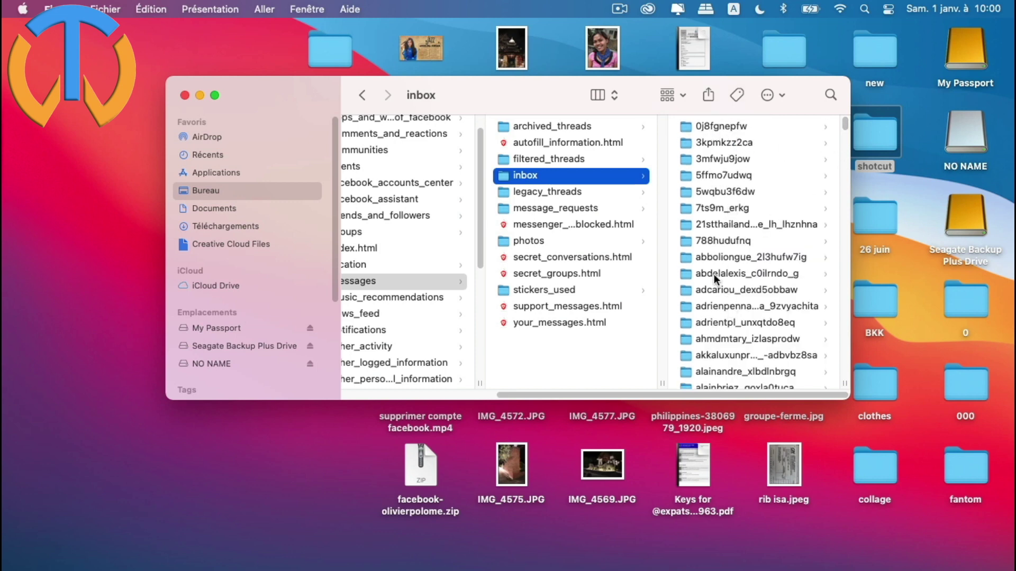
scroll(753, 377, down, 5)
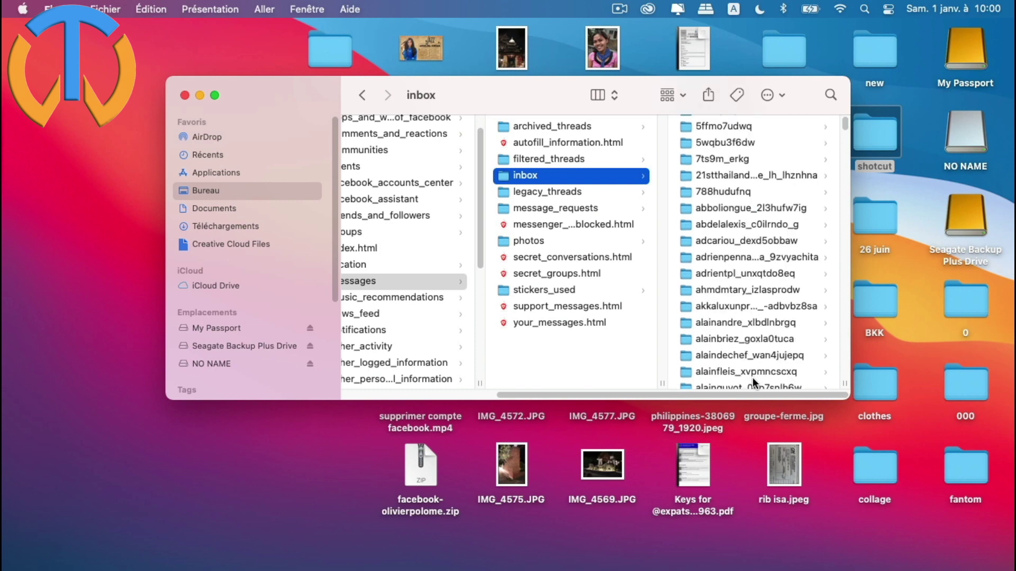
Open a conversation folder containing photos and preview its message_1.html file and the PNG picture in its photos subfolder.
click(751, 330)
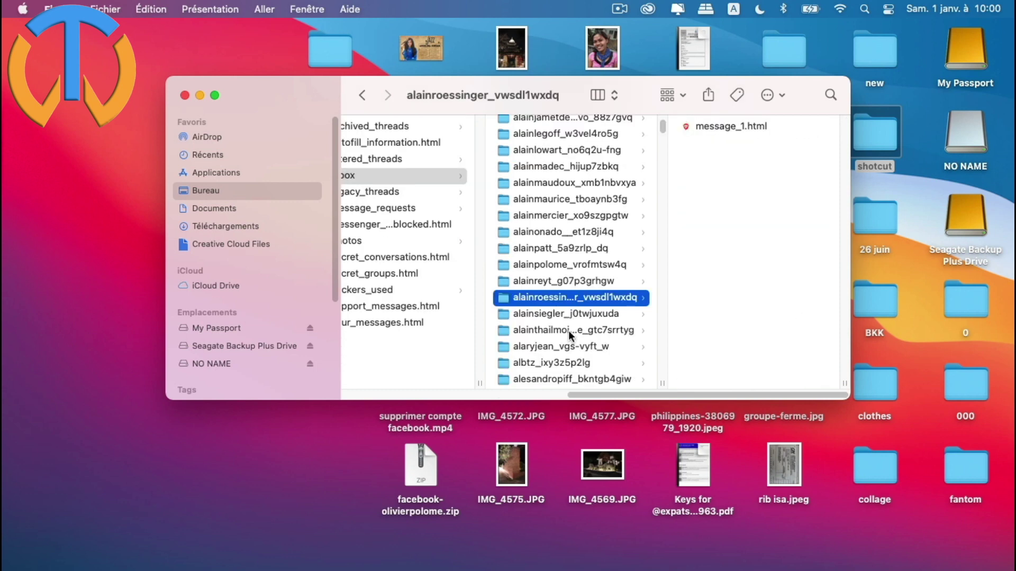
click(722, 128)
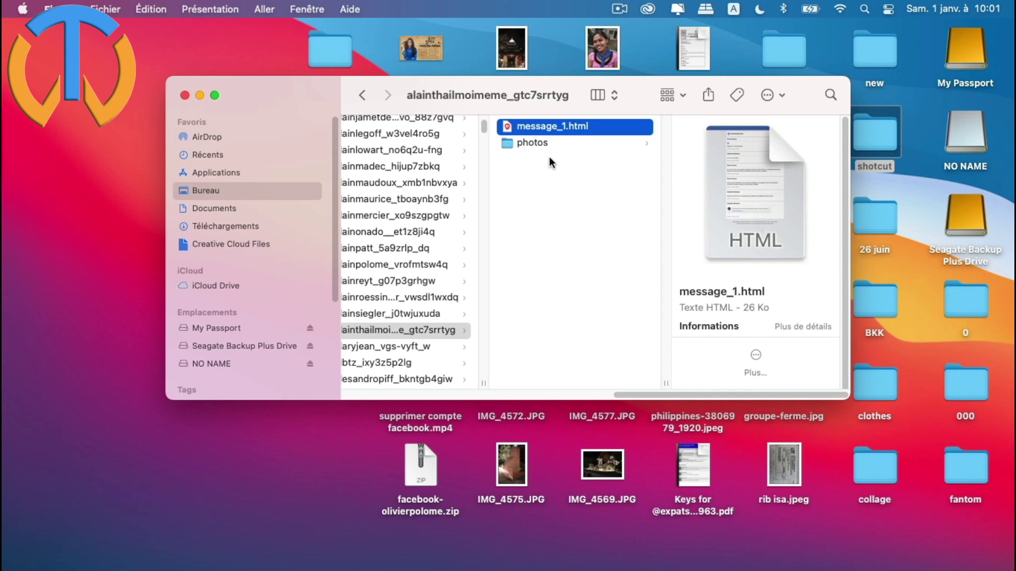
click(530, 143)
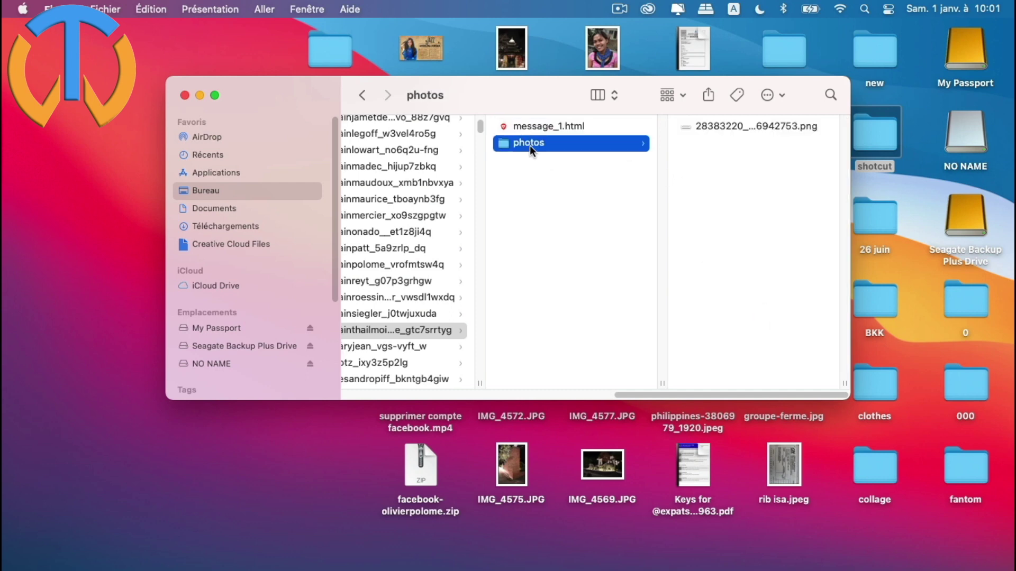
click(757, 125)
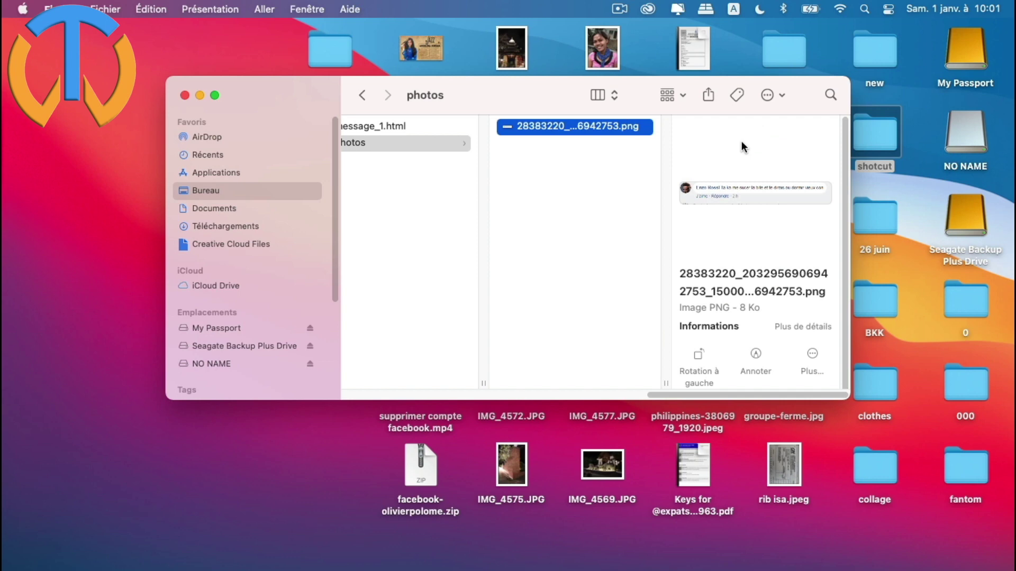
click(408, 126)
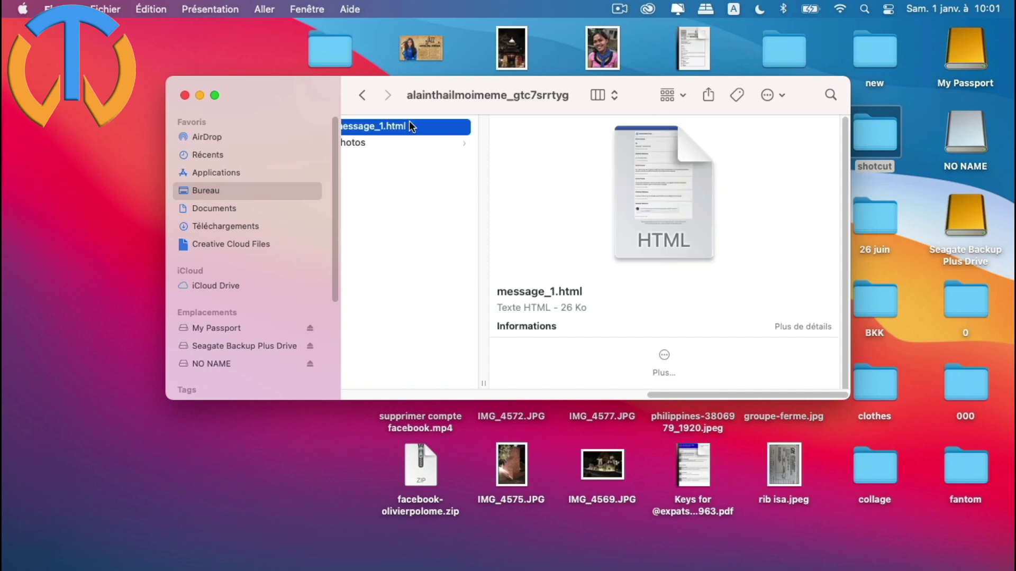
Go back to the export's top-level folders and open the media folder inside posts.
drag(774, 394, 615, 393)
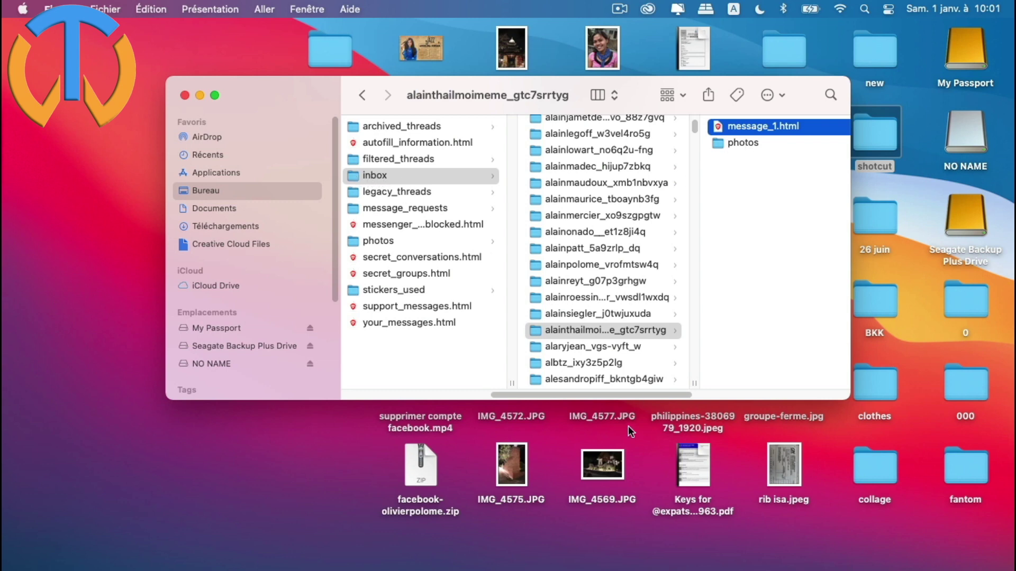
drag(625, 395, 501, 394)
scroll(601, 208, down, 4)
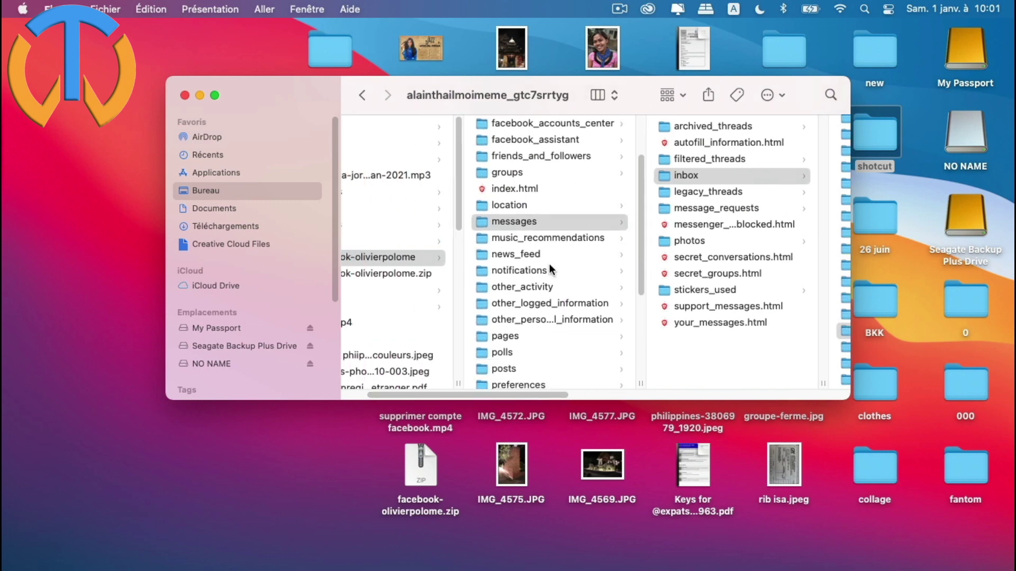
scroll(550, 265, down, 5)
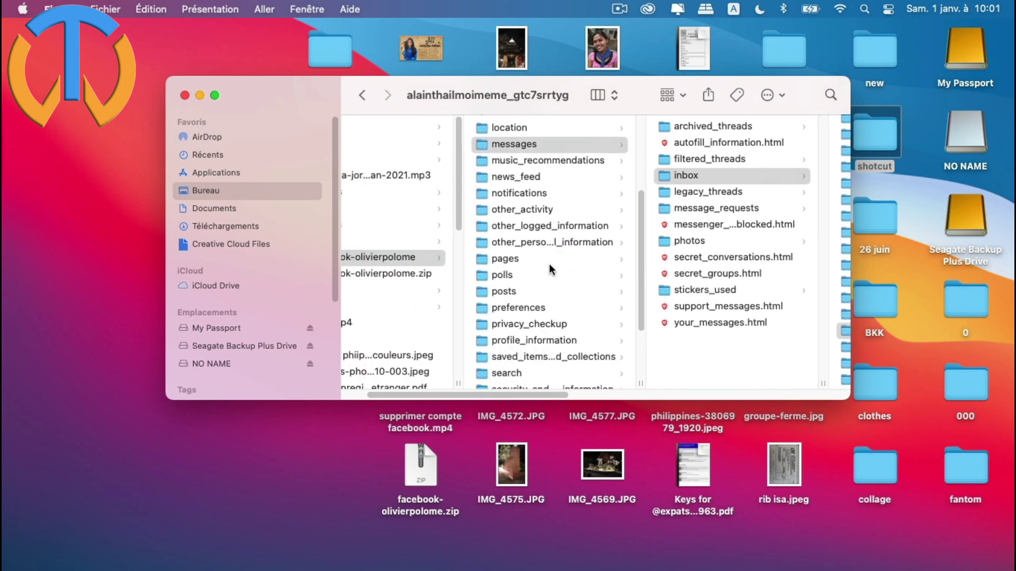
scroll(550, 268, down, 2)
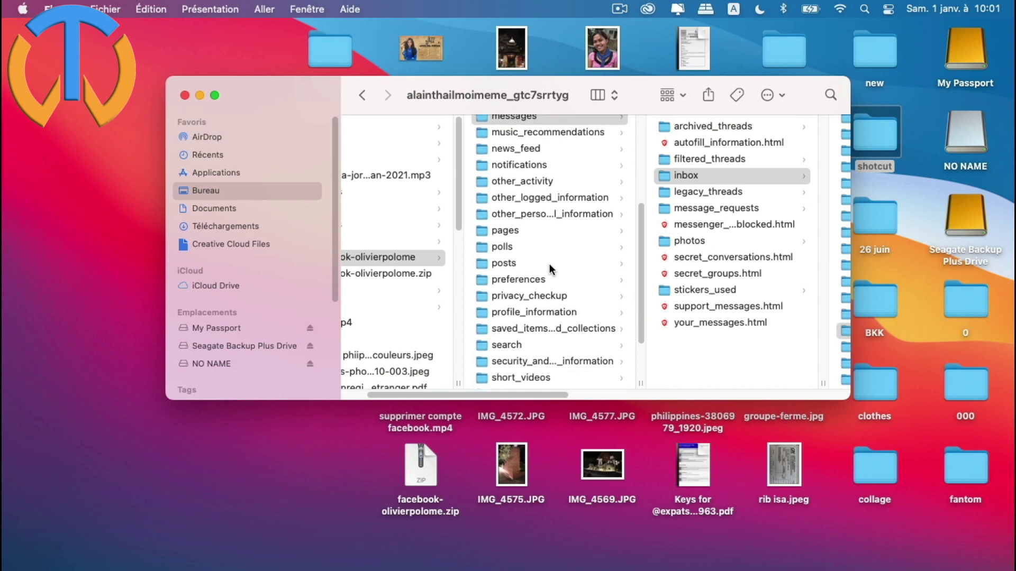
click(495, 264)
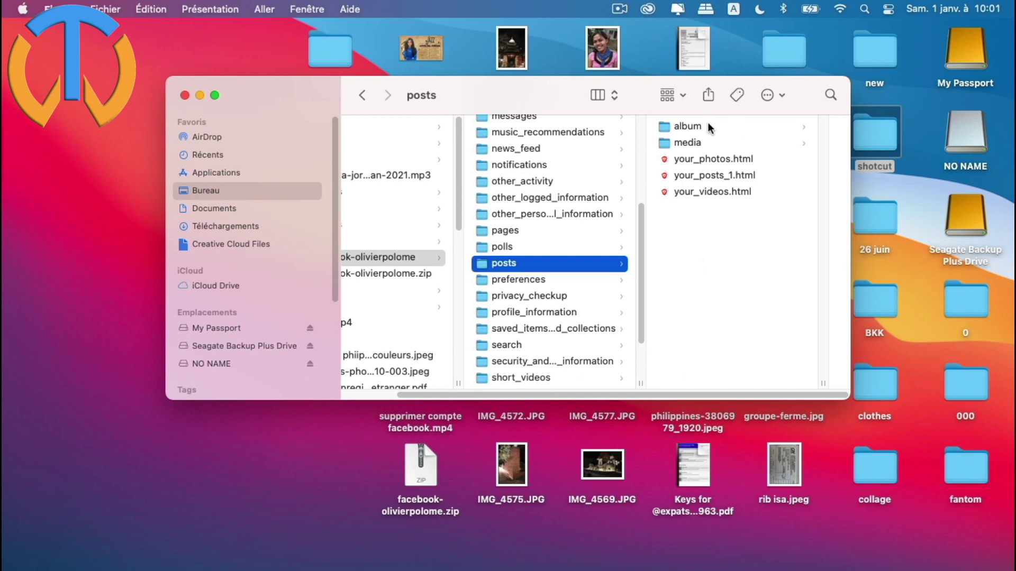
click(700, 141)
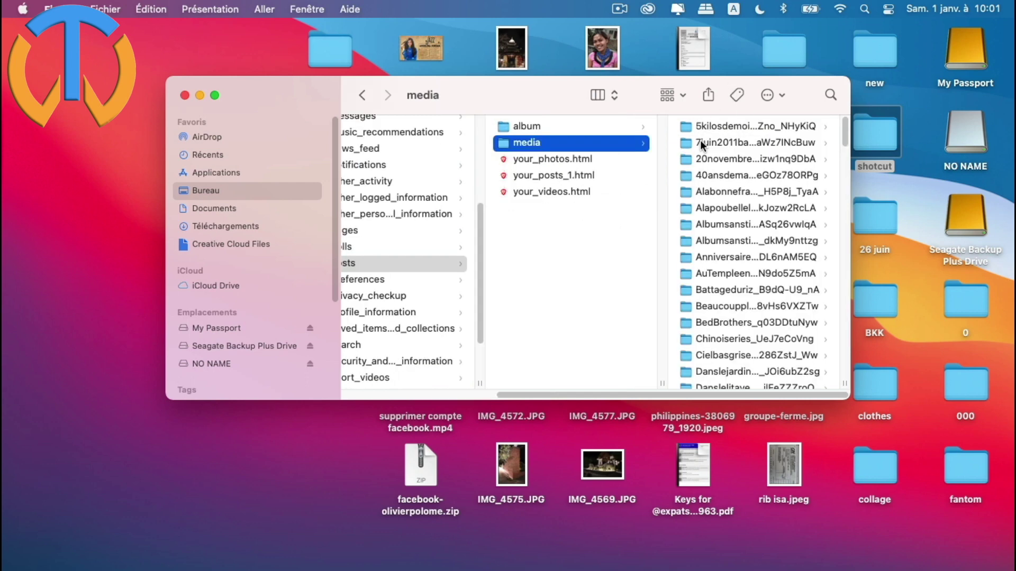
Open the AuTempleenFamille album folder in media and preview several of its JPG photos.
scroll(750, 281, down, 5)
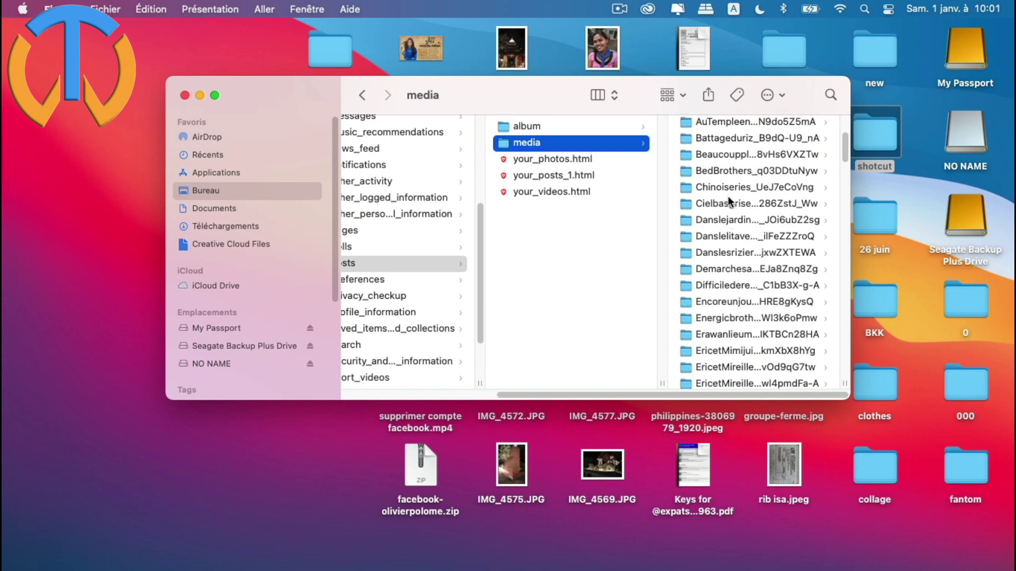
scroll(729, 192, up, 2)
click(722, 161)
click(719, 129)
click(615, 208)
click(582, 307)
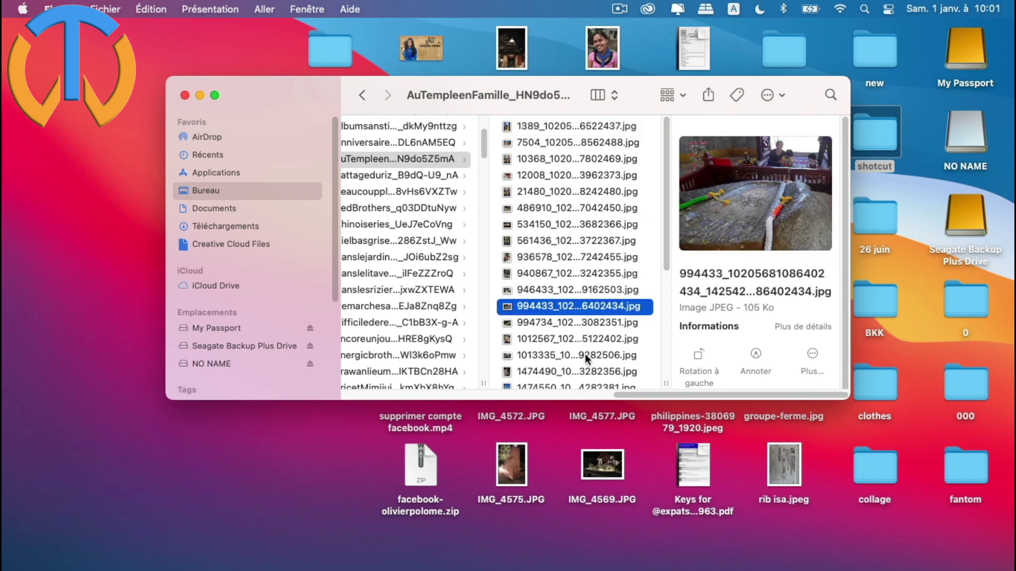
click(589, 359)
scroll(588, 359, down, 3)
scroll(589, 359, down, 3)
click(584, 350)
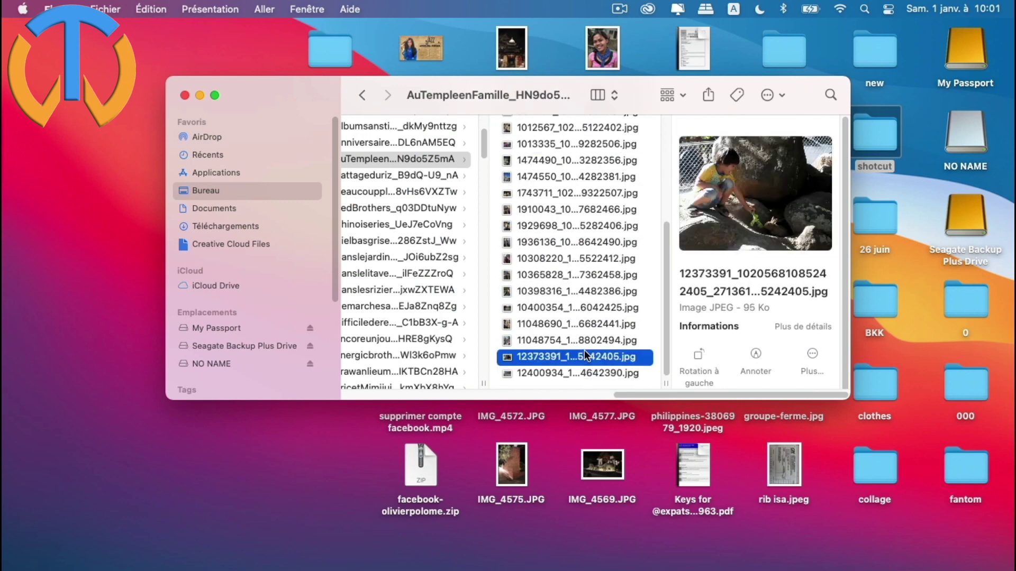
Open the Danslelitavecpapa album folder and look through its list of photos.
key(Left)
click(427, 272)
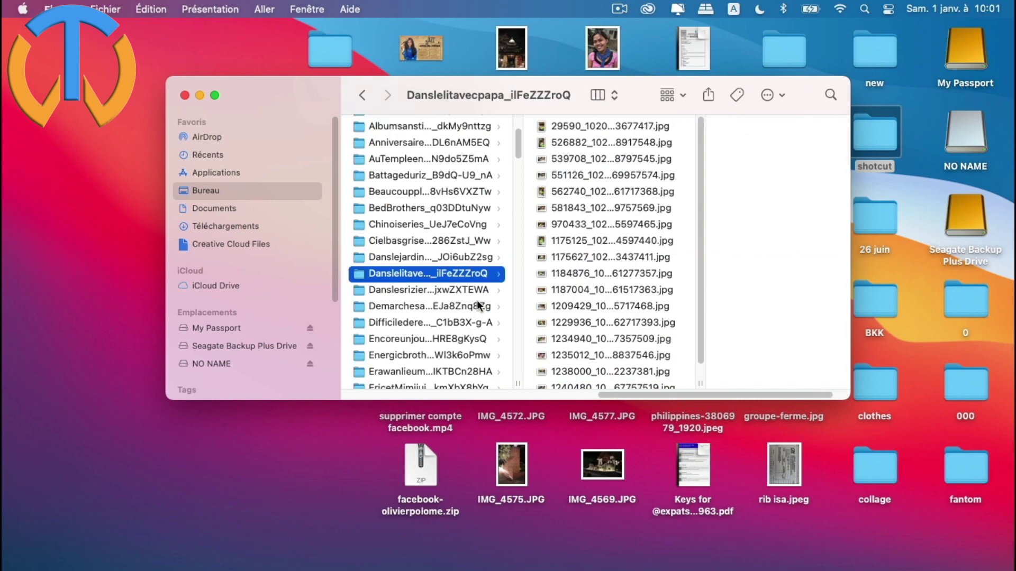
scroll(561, 318, down, 1)
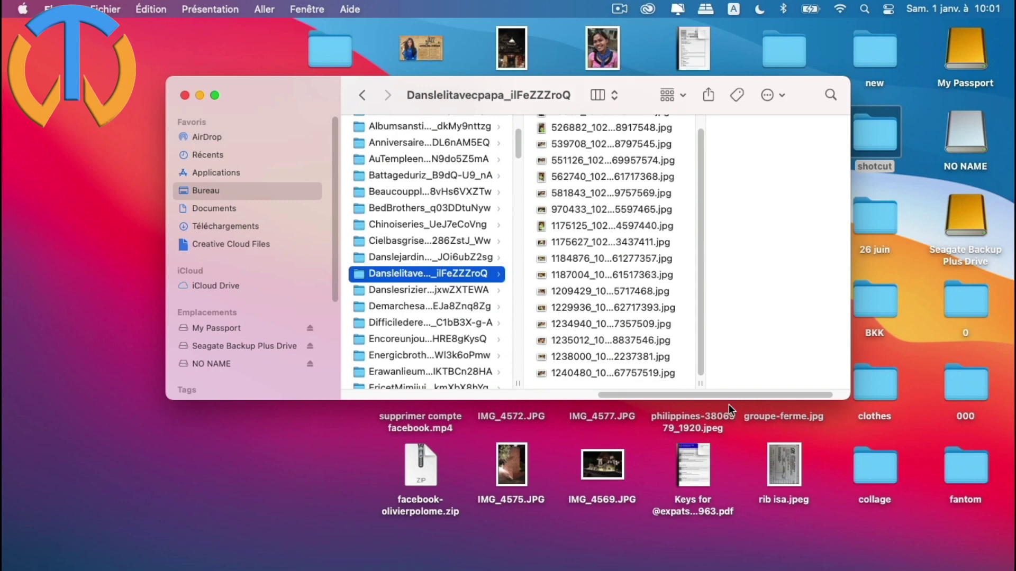
Return to the export's top-level folders and view the contents of the stories folder.
drag(731, 396, 503, 350)
scroll(503, 350, down, 3)
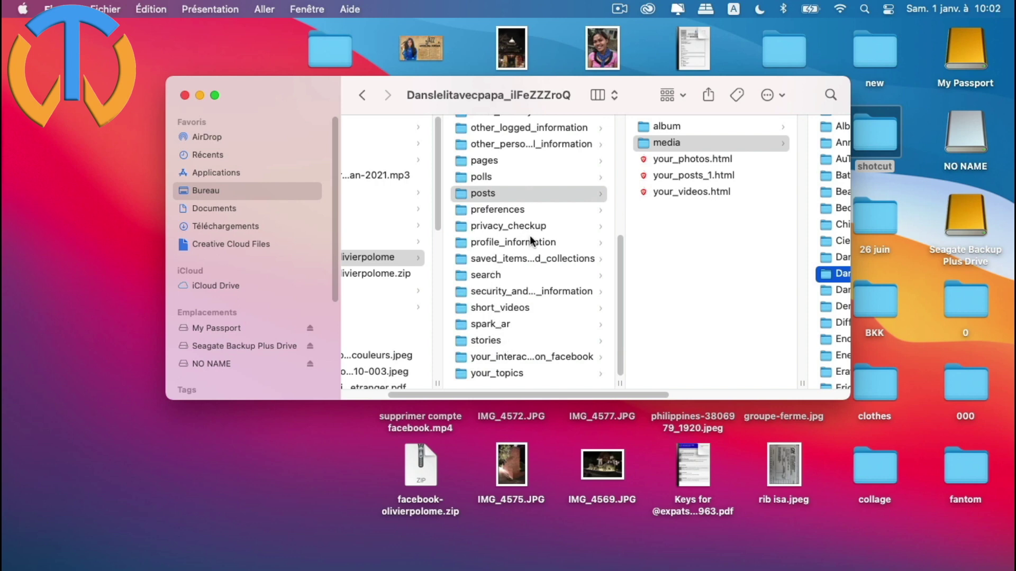
click(495, 341)
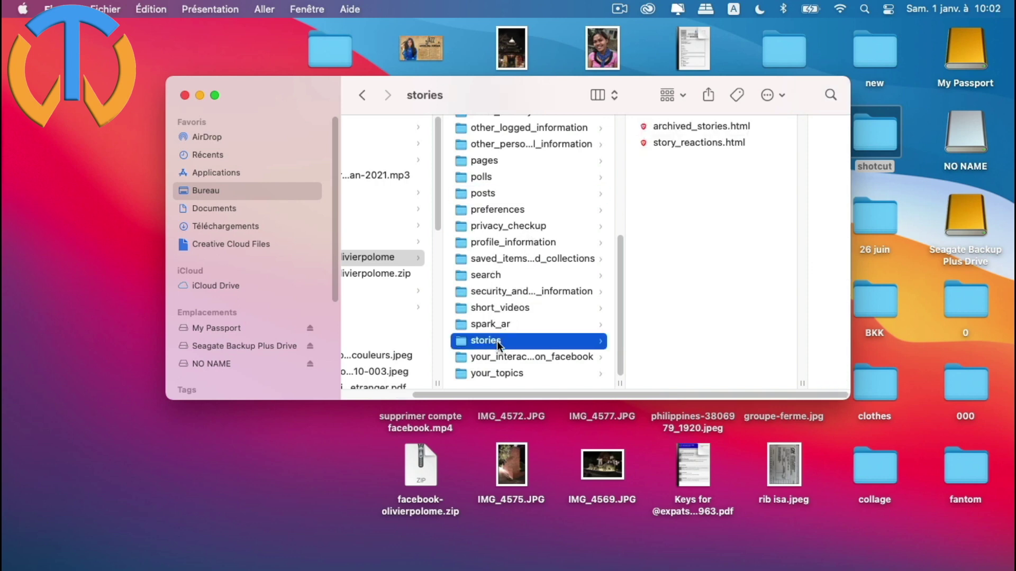
scroll(551, 330, up, 1)
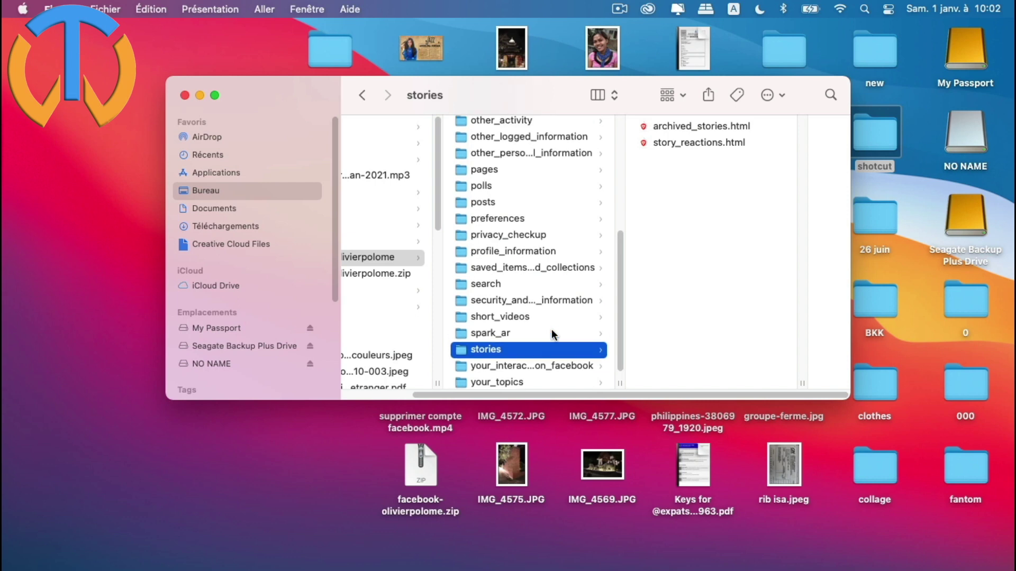
Return to the media folder inside posts and open its videos subfolder.
click(492, 201)
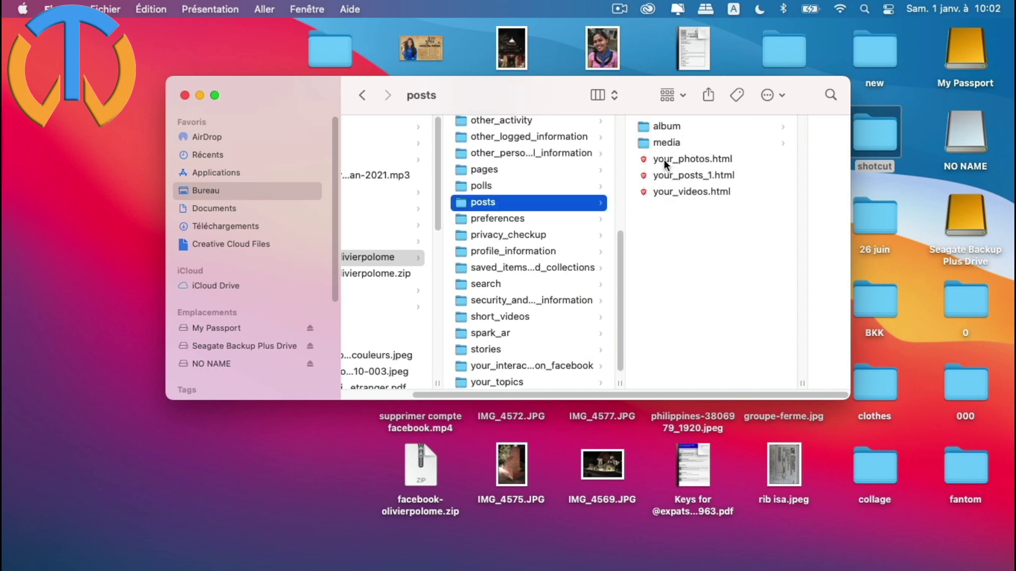
click(668, 142)
scroll(751, 256, down, 20)
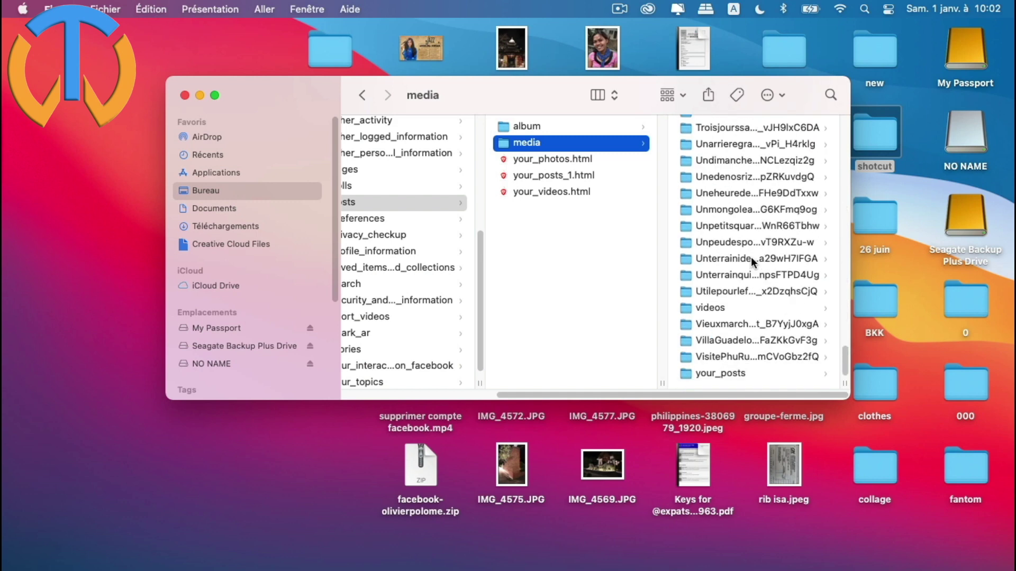
click(705, 307)
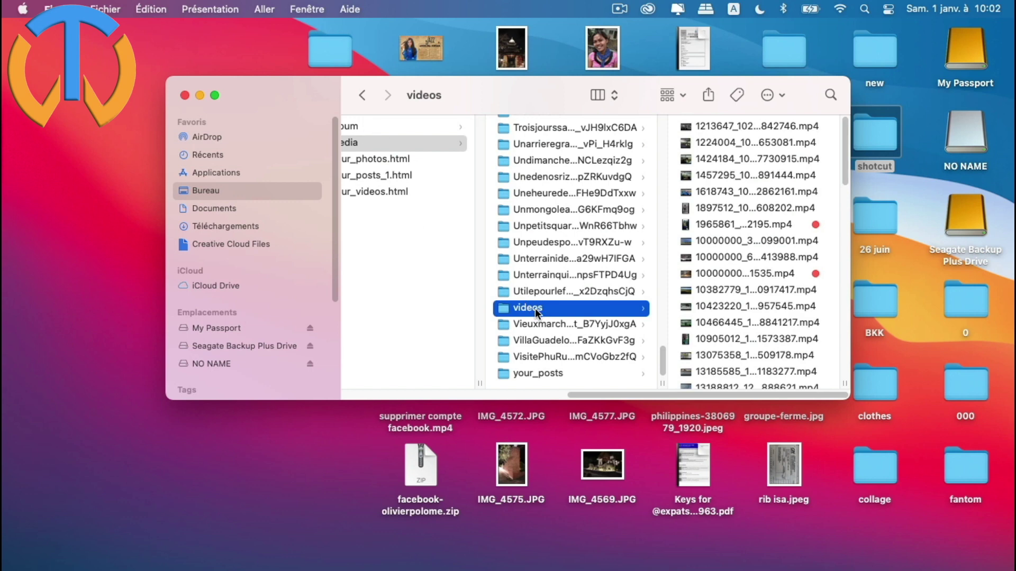
Preview the MP4 videos whose names start with 1424184, 1457295 and 1618743.
click(724, 162)
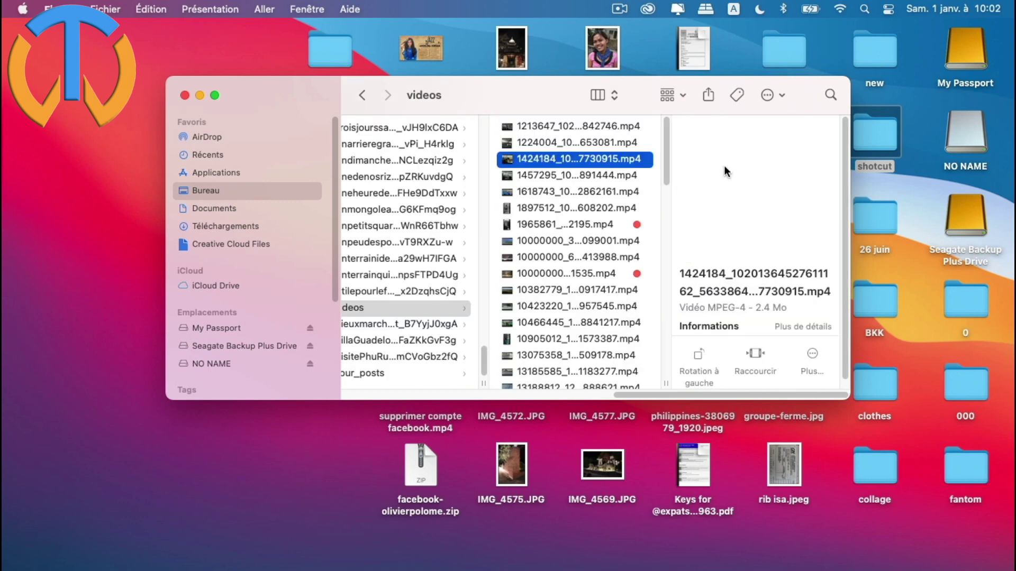
click(555, 175)
click(559, 192)
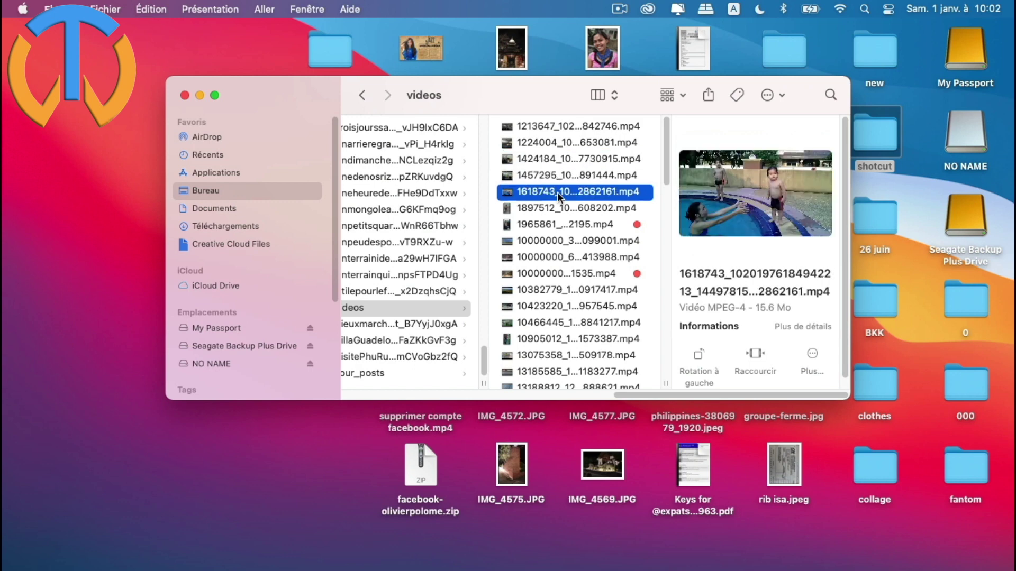
Preview the MP4 videos whose names start with 1897512, 1965861 and 10000000_3.
click(558, 207)
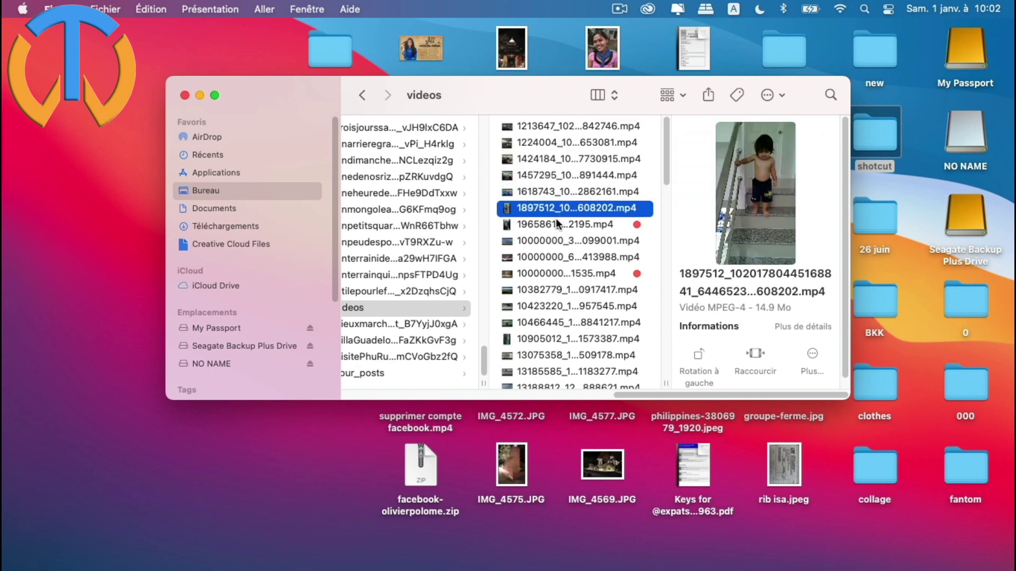
click(556, 225)
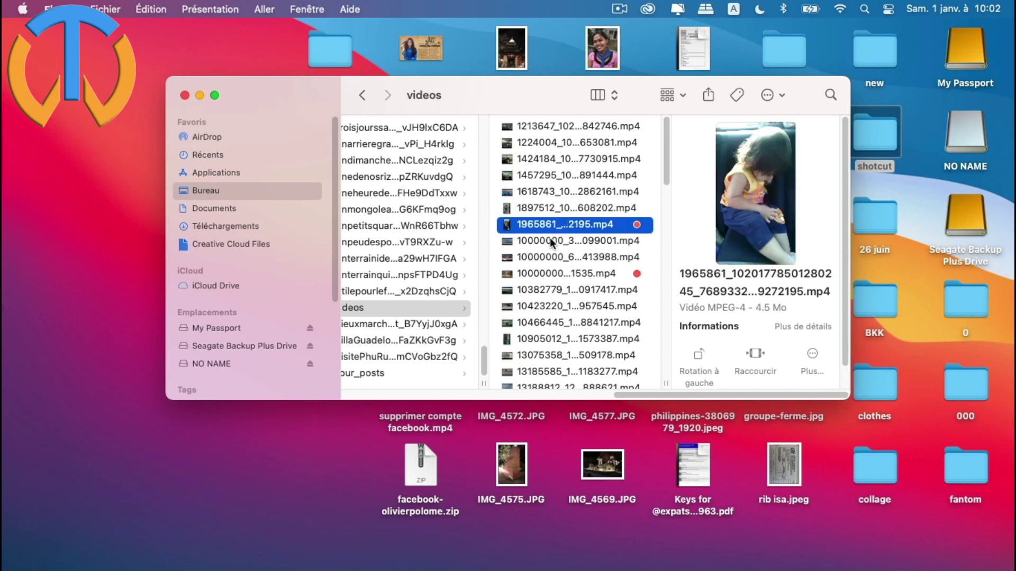
click(551, 239)
Return to the export's top-level folders and open the messages folder to view its contents.
drag(691, 392, 392, 380)
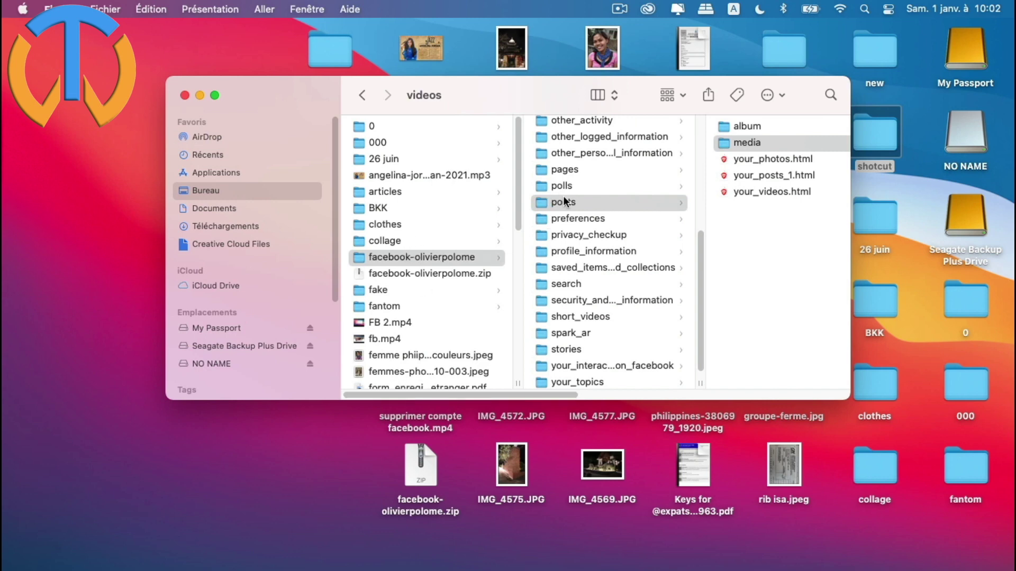
scroll(620, 218, up, 5)
scroll(620, 218, up, 3)
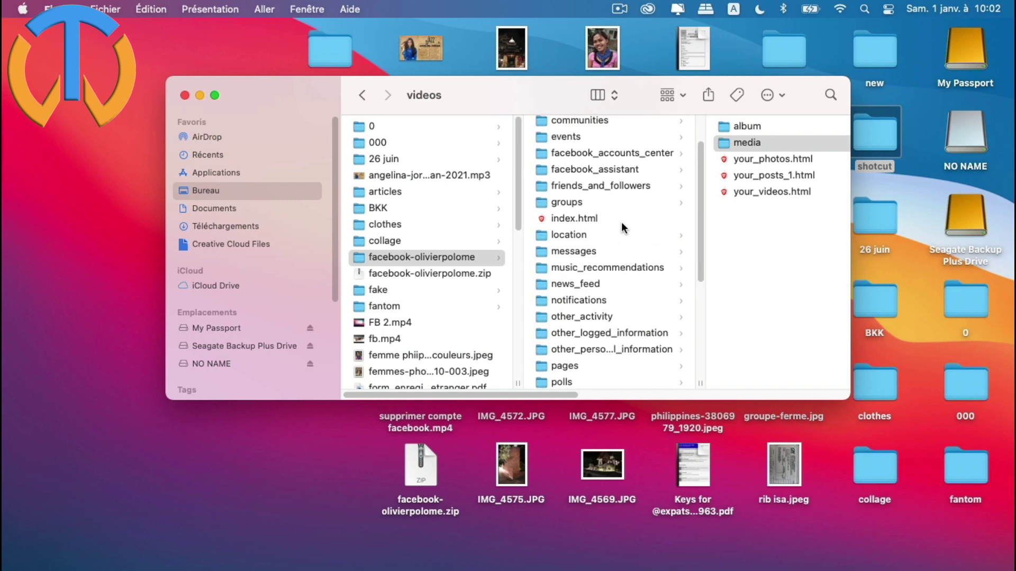
scroll(622, 224, up, 2)
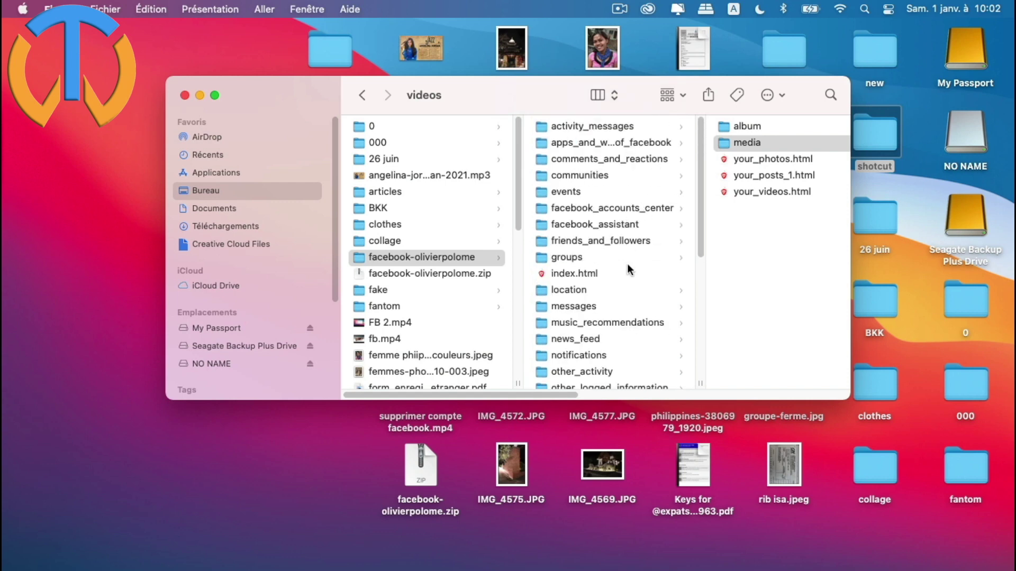
click(607, 306)
click(711, 173)
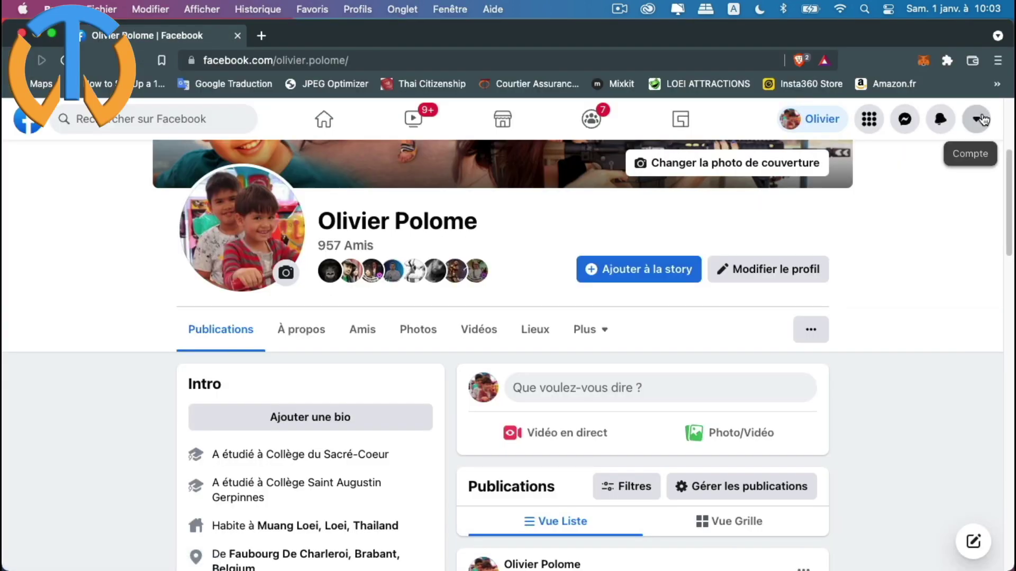
Switch to Facebook in the browser and open the "Vos informations Facebook" section of the account settings.
click(978, 118)
click(837, 350)
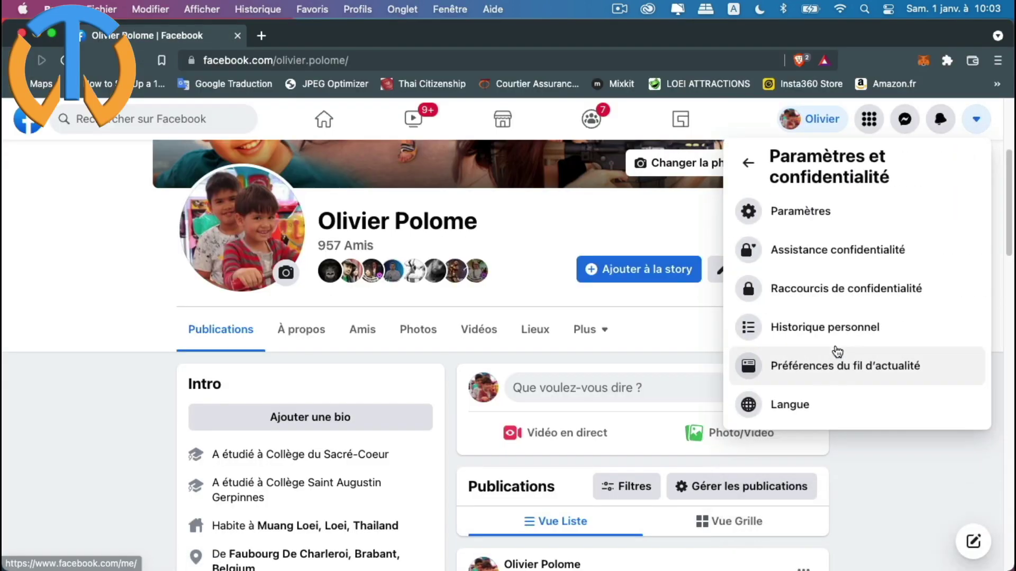
click(809, 211)
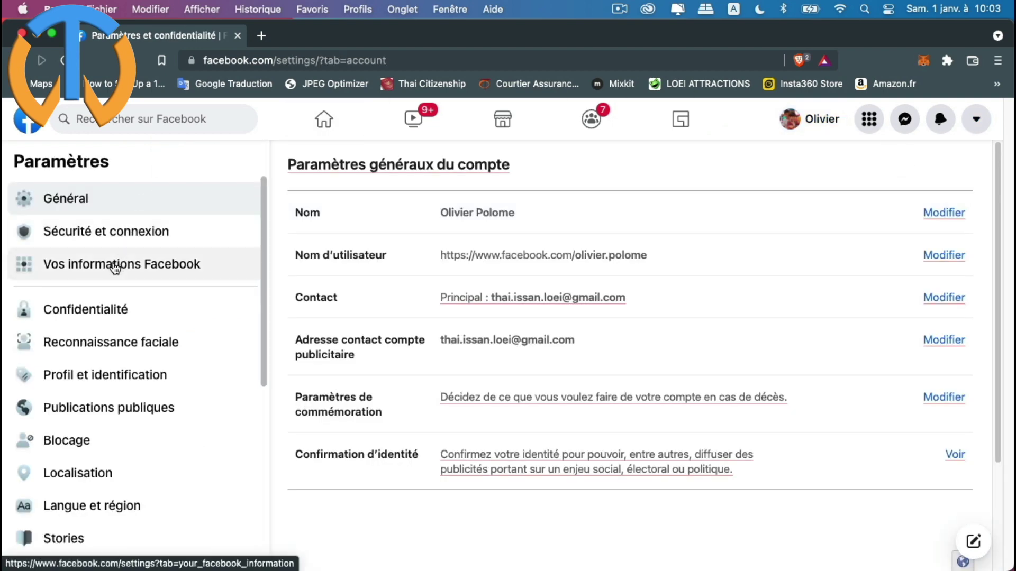
click(115, 268)
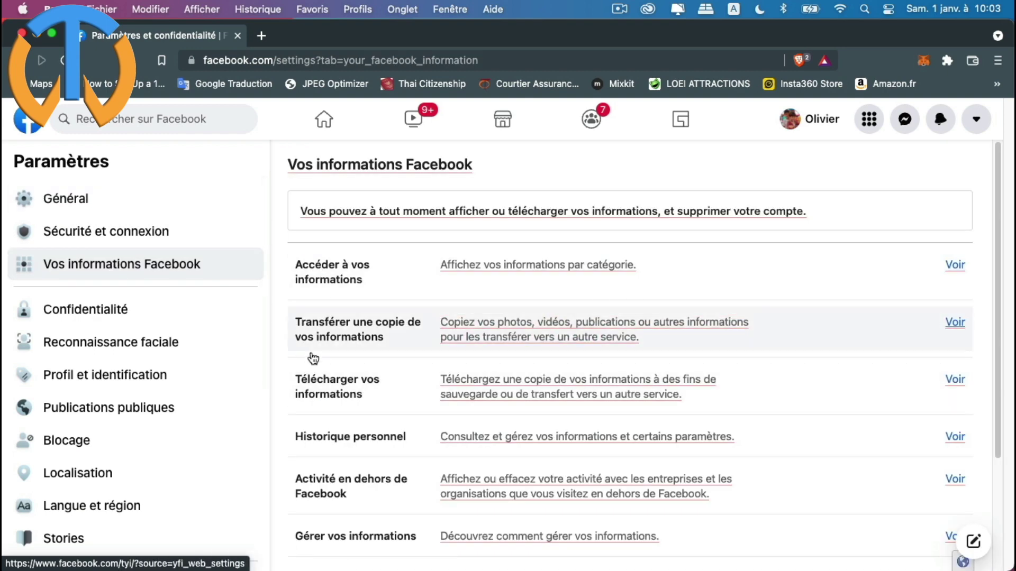
Open "Désactivation et suppression", choose "Supprimer le compte" and proceed to the permanent deletion page.
scroll(809, 412, down, 3)
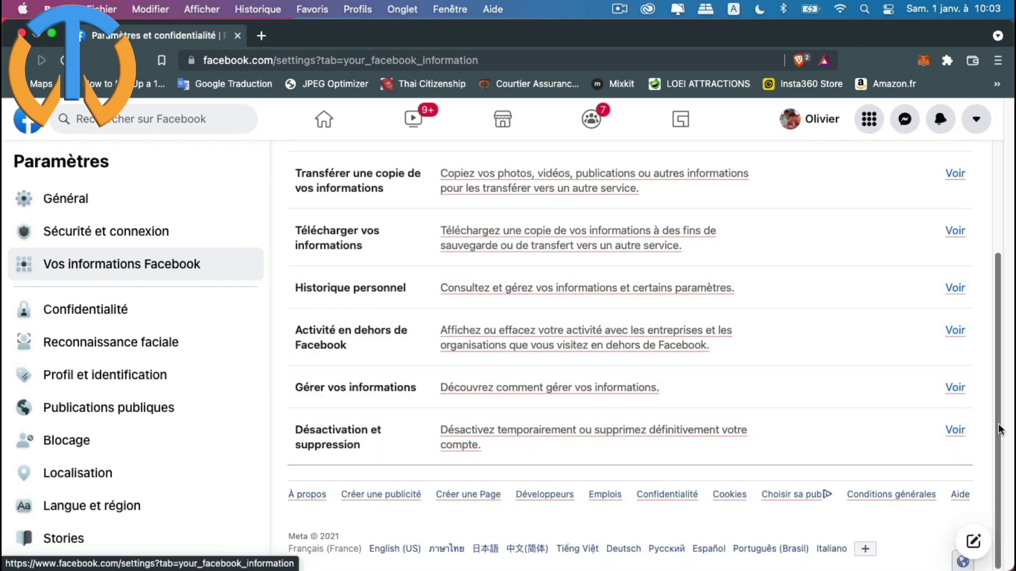
click(955, 430)
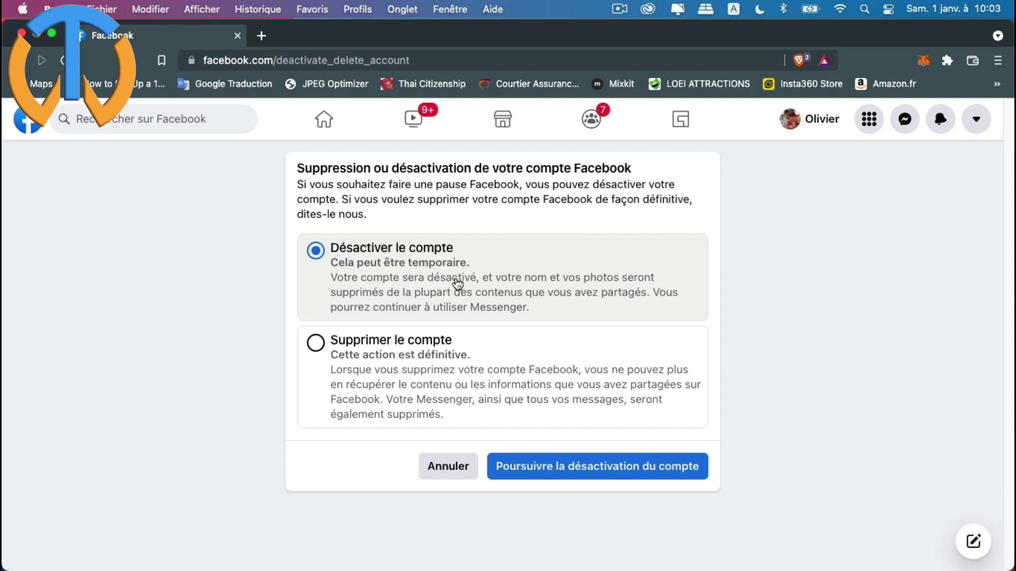
click(316, 345)
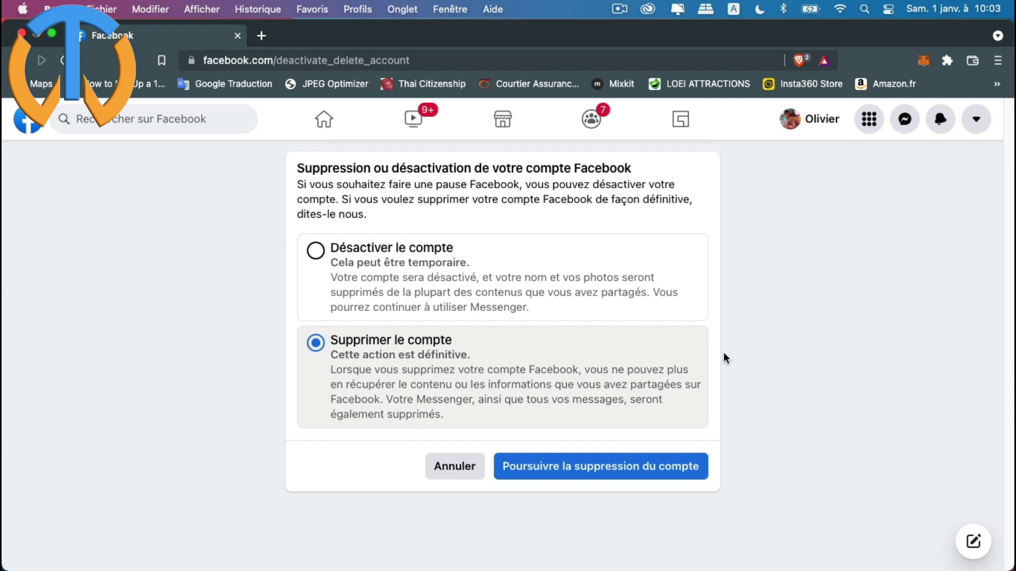
click(589, 472)
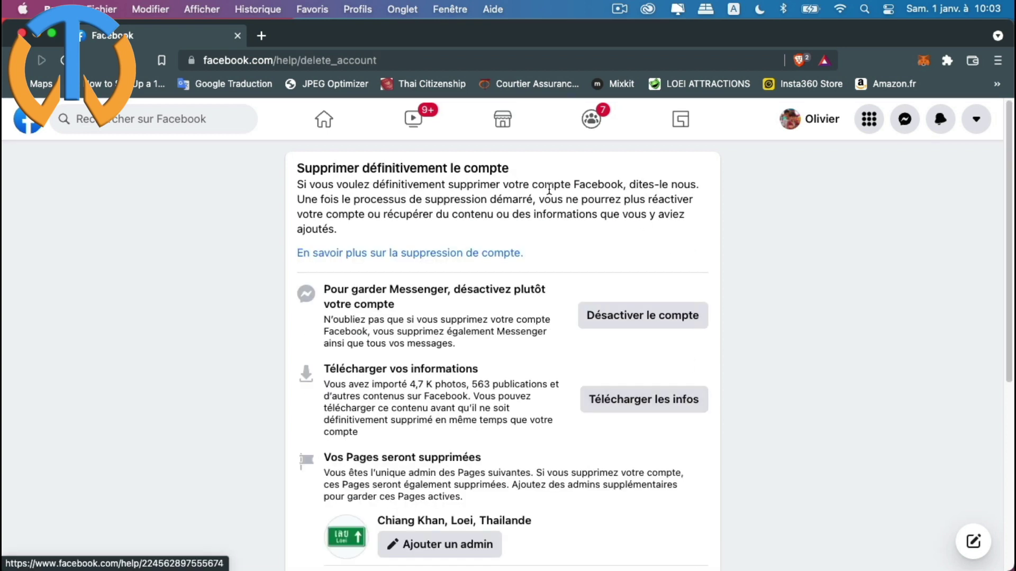
Request permanent deletion of the account, verify ownership with the account password and confirm the final deletion.
scroll(643, 201, down, 1)
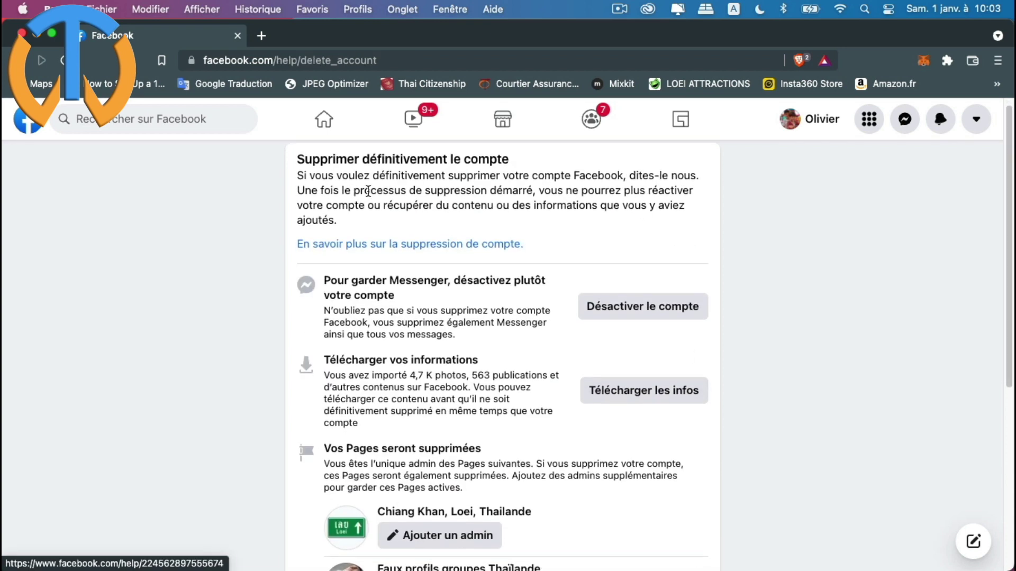
scroll(489, 329, down, 3)
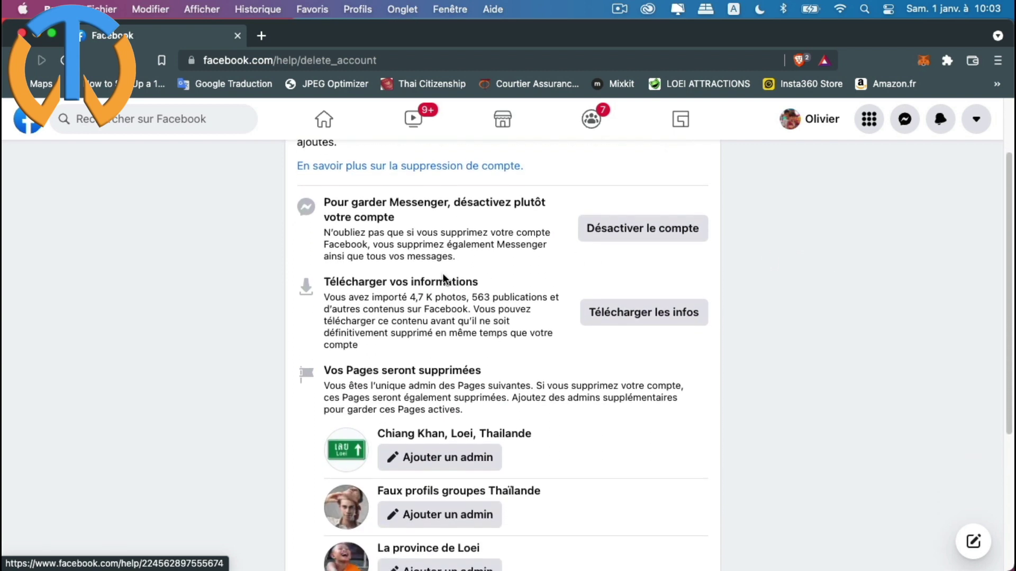
scroll(443, 273, down, 4)
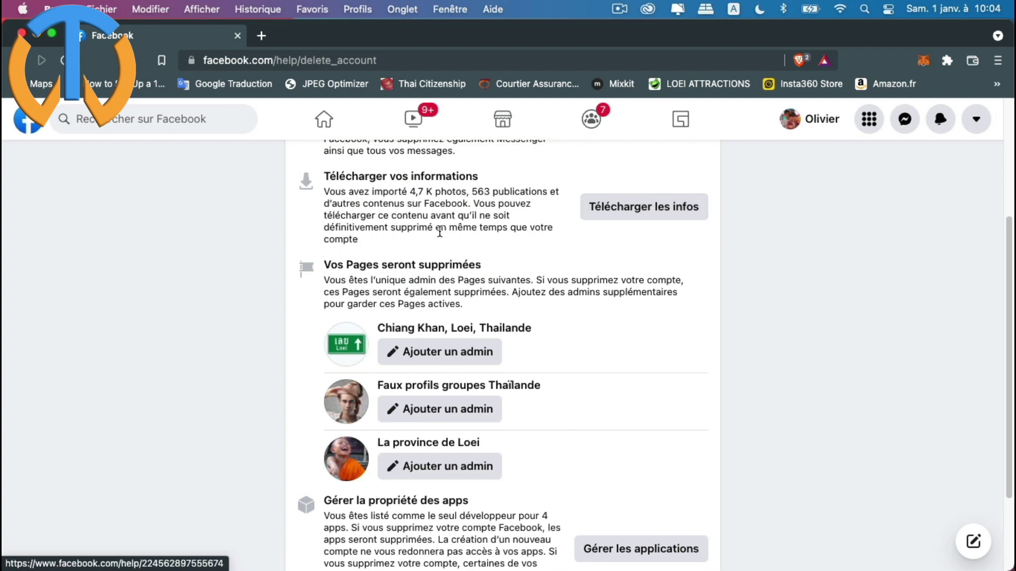
scroll(439, 232, down, 2)
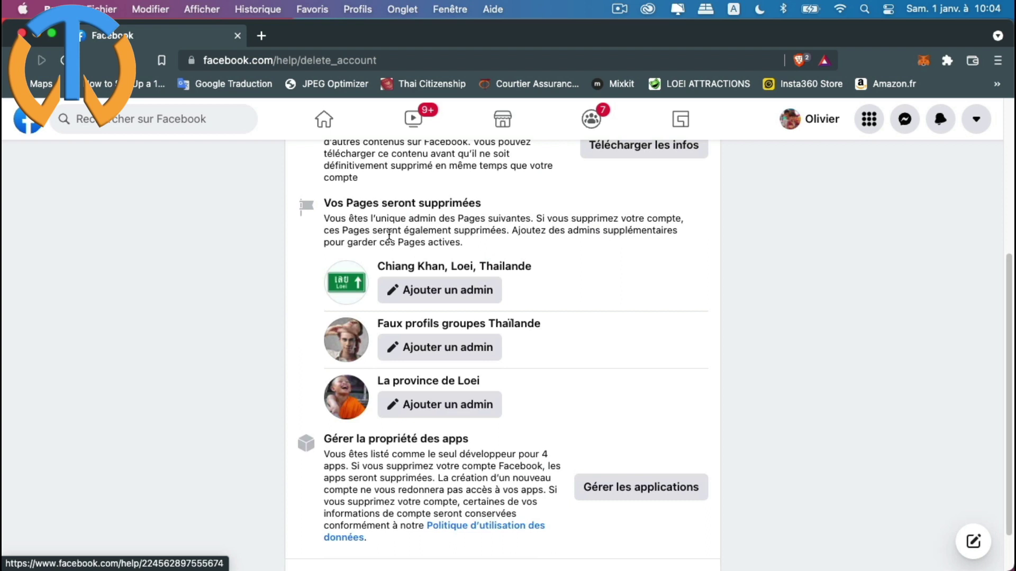
scroll(431, 225, down, 1)
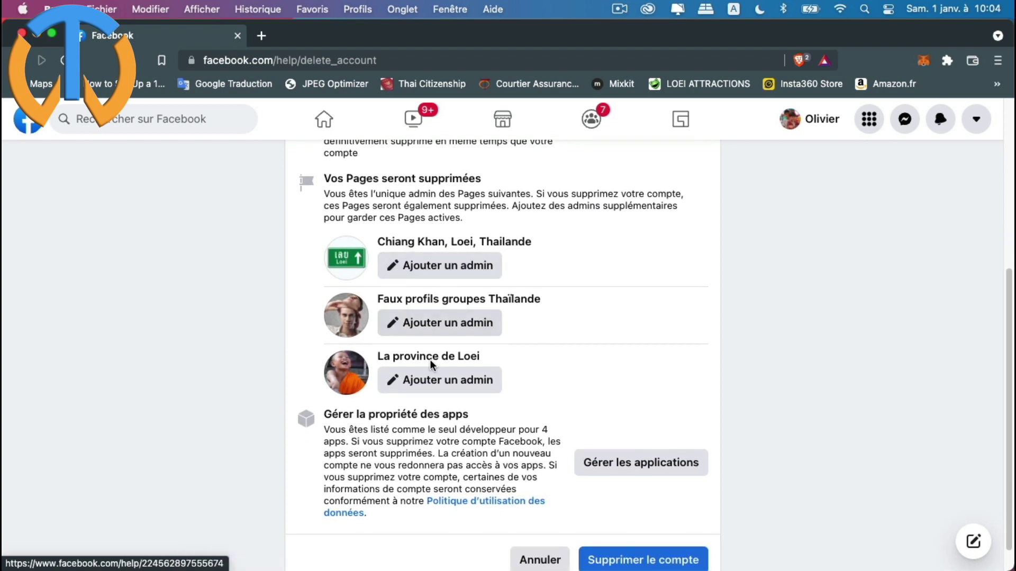
scroll(586, 339, down, 1)
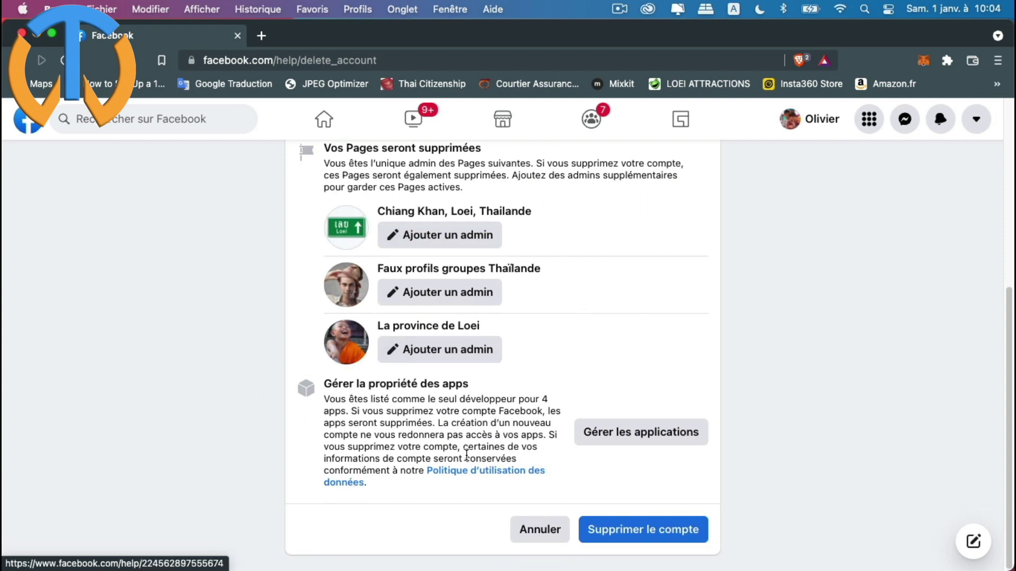
click(644, 535)
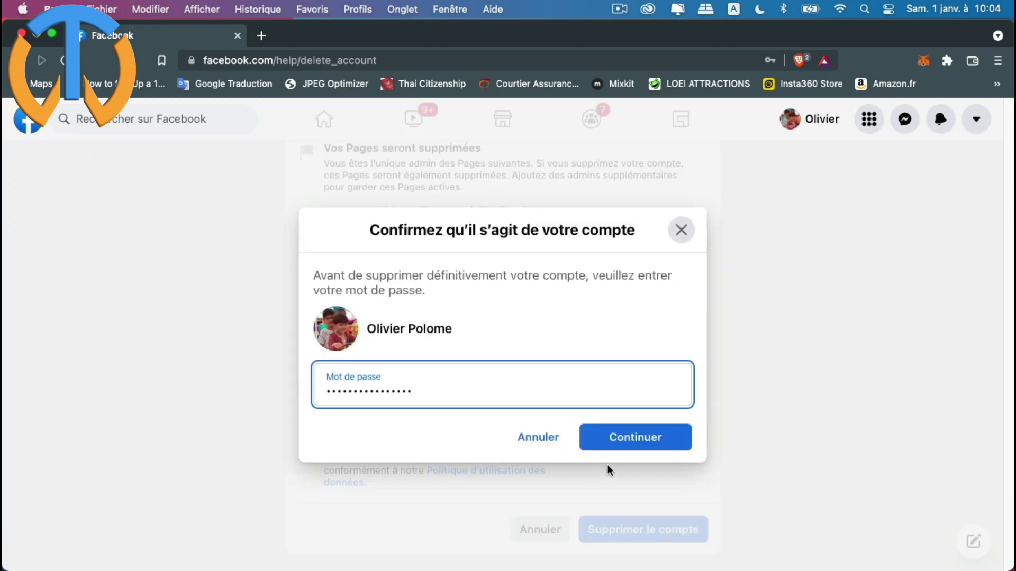
click(628, 447)
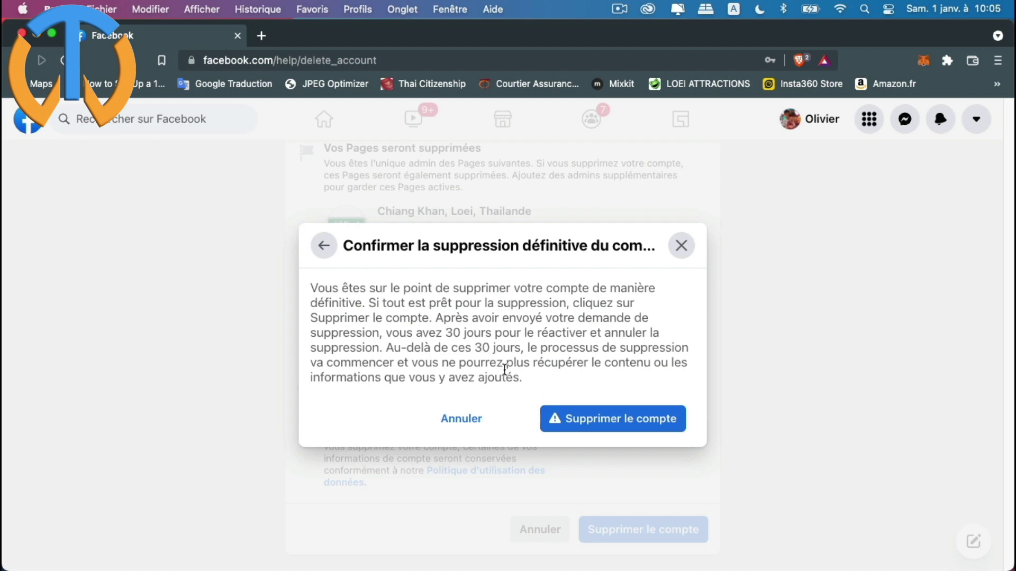
click(622, 421)
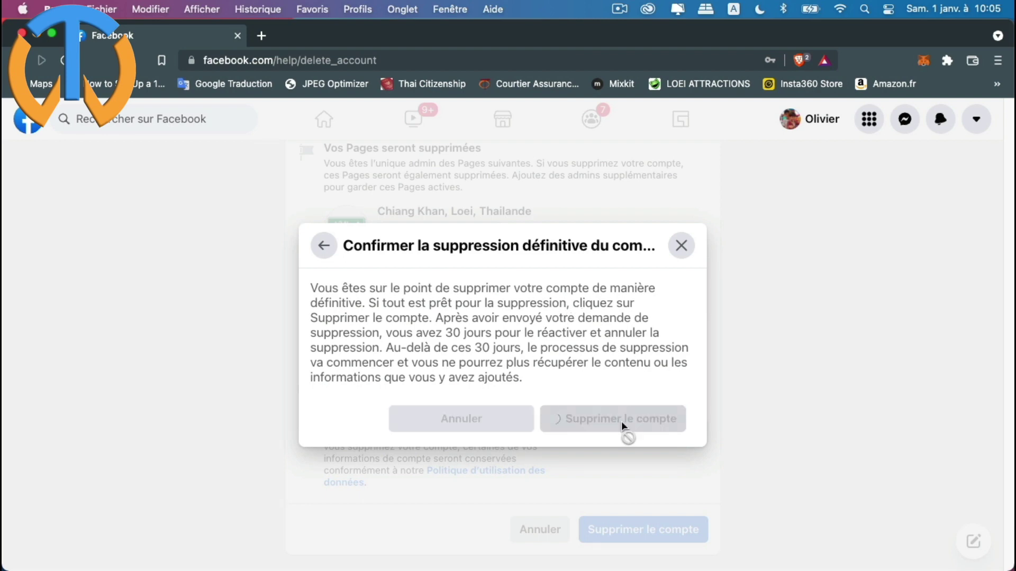